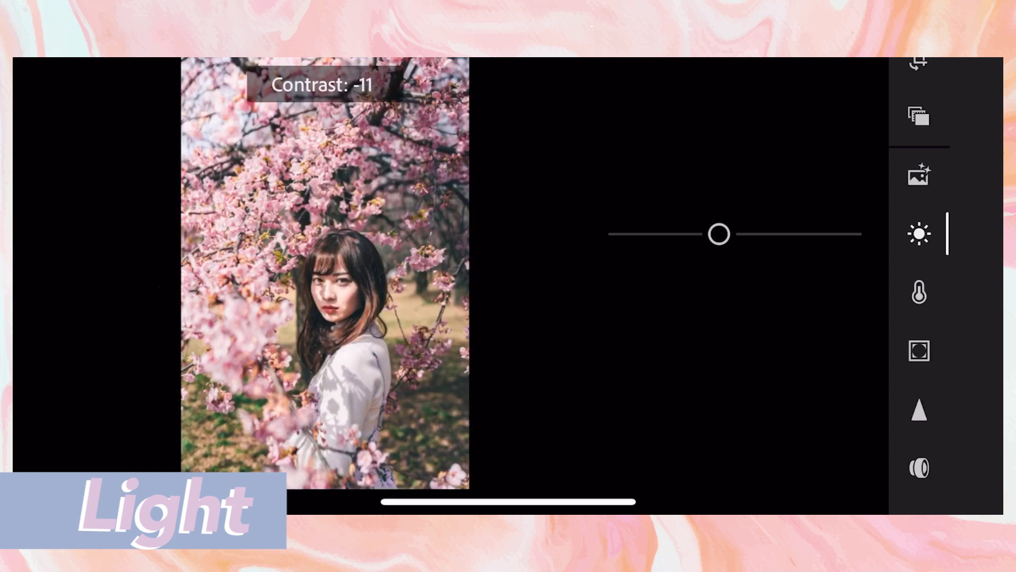
Step: Lower Contrast to -13 and Highlights to -76, and lift Shadows to +15
left_click_drag(716, 234, 716, 234)
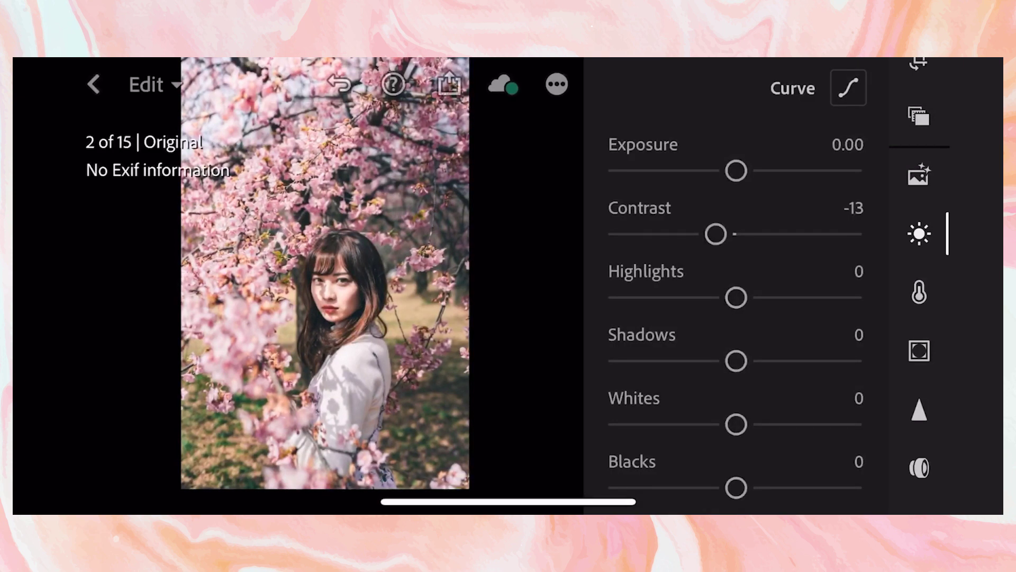
left_click_drag(735, 298, 736, 297)
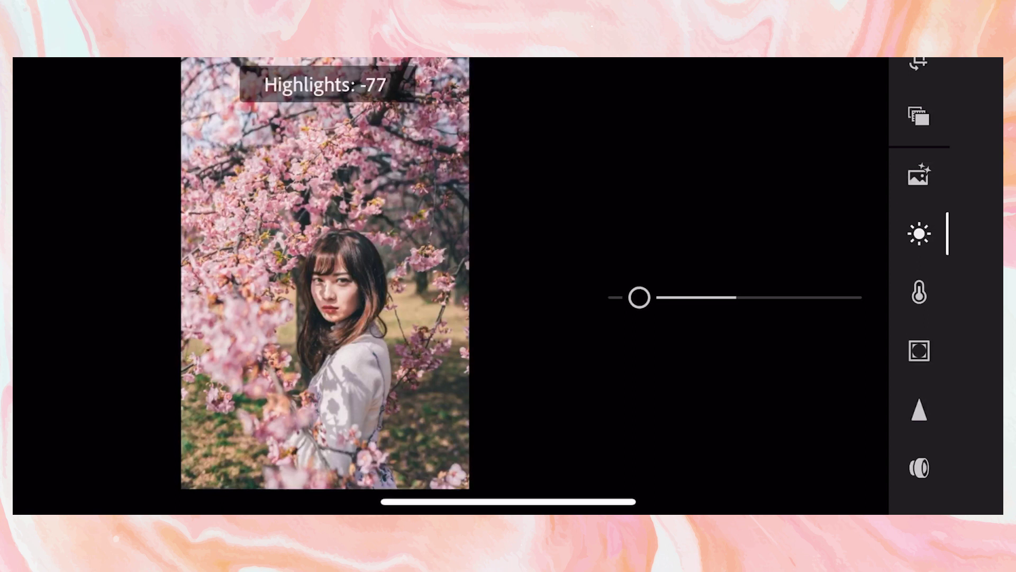
left_click_drag(640, 298, 640, 297)
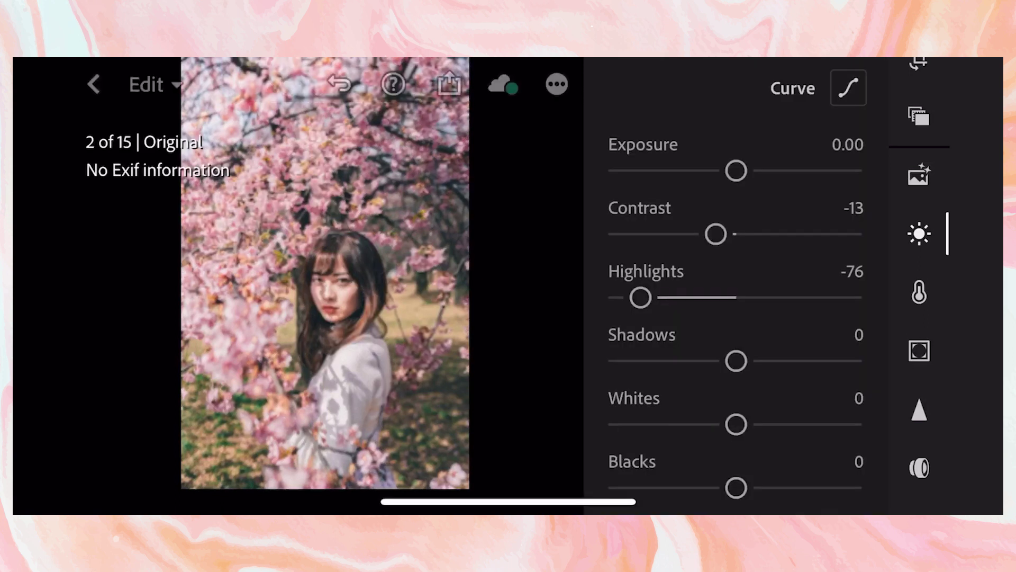
left_click_drag(736, 361, 739, 361)
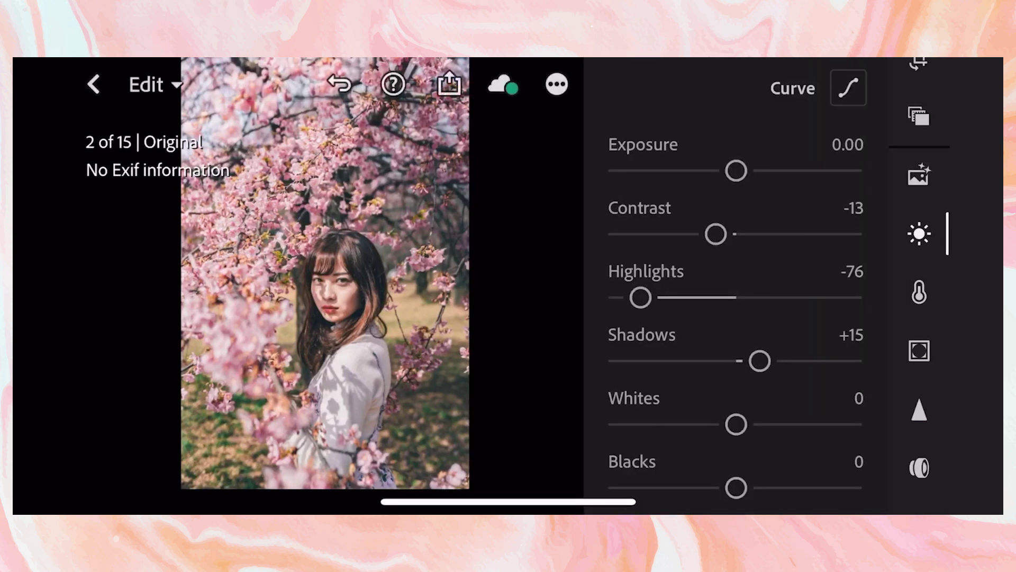
Step: Raise Blacks to +17 and bring up the tone curve editor
scroll(736, 286, "down", 3)
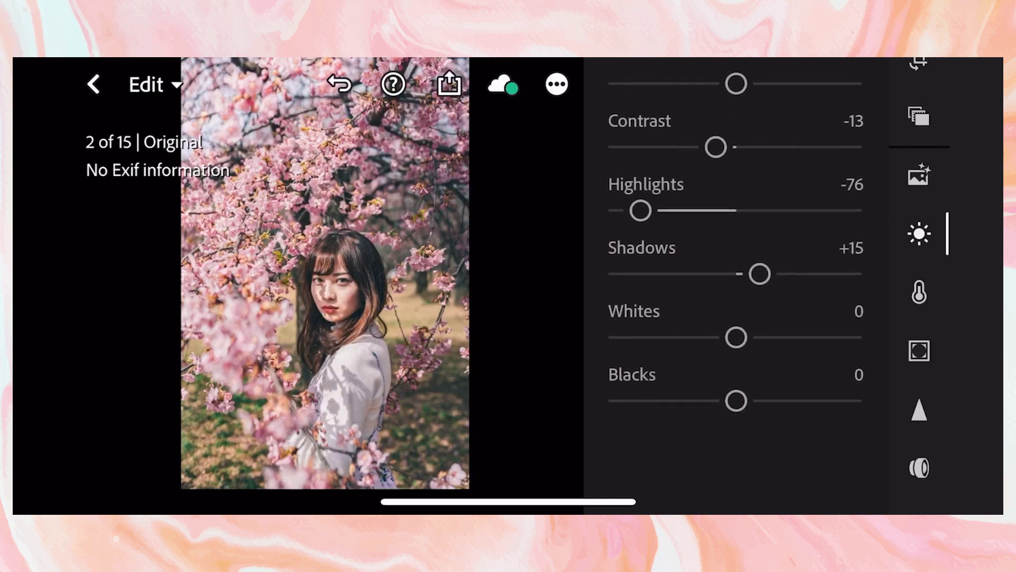
left_click_drag(736, 427, 752, 428)
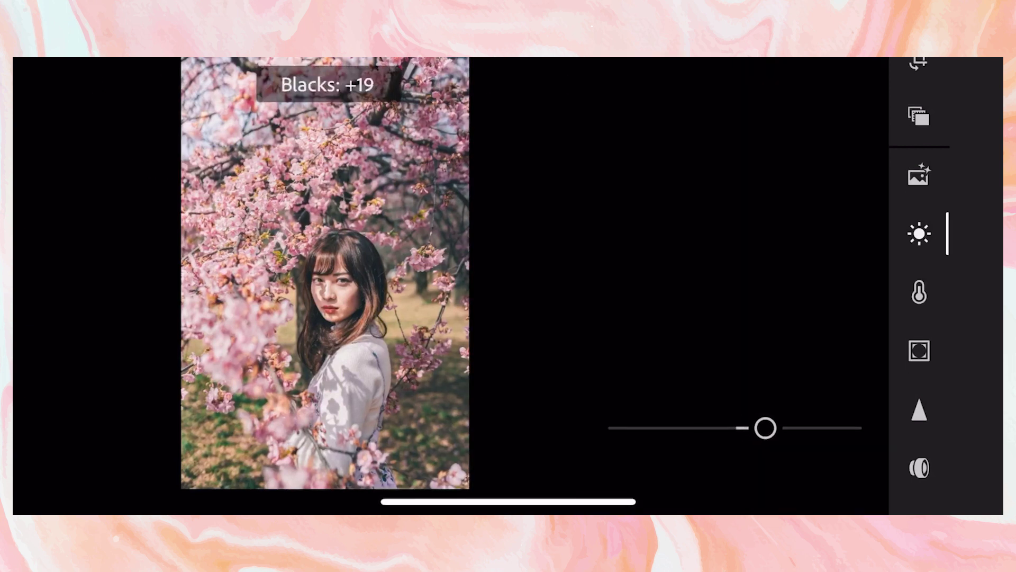
left_click_drag(765, 427, 762, 428)
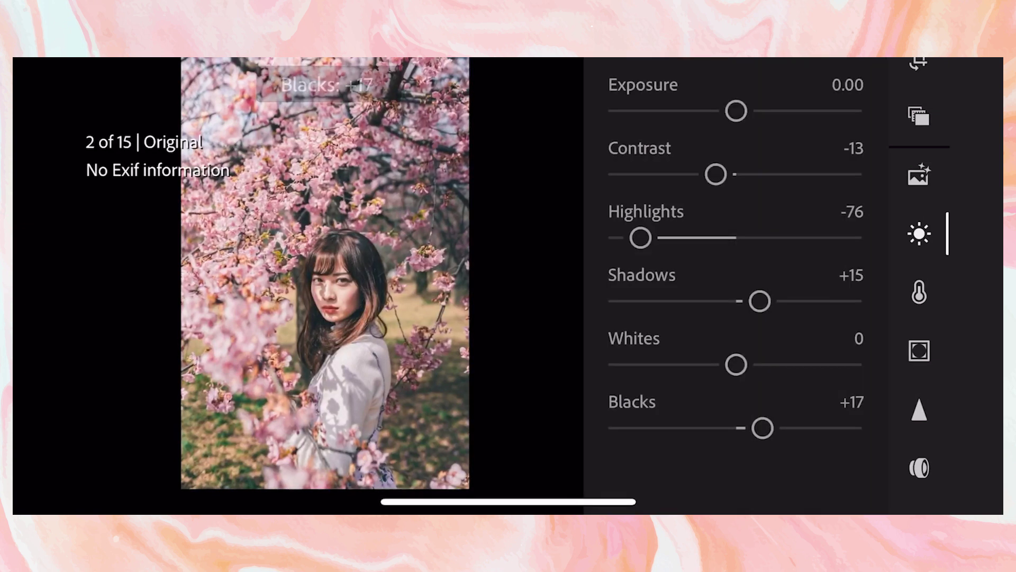
scroll(736, 286, "up", 5)
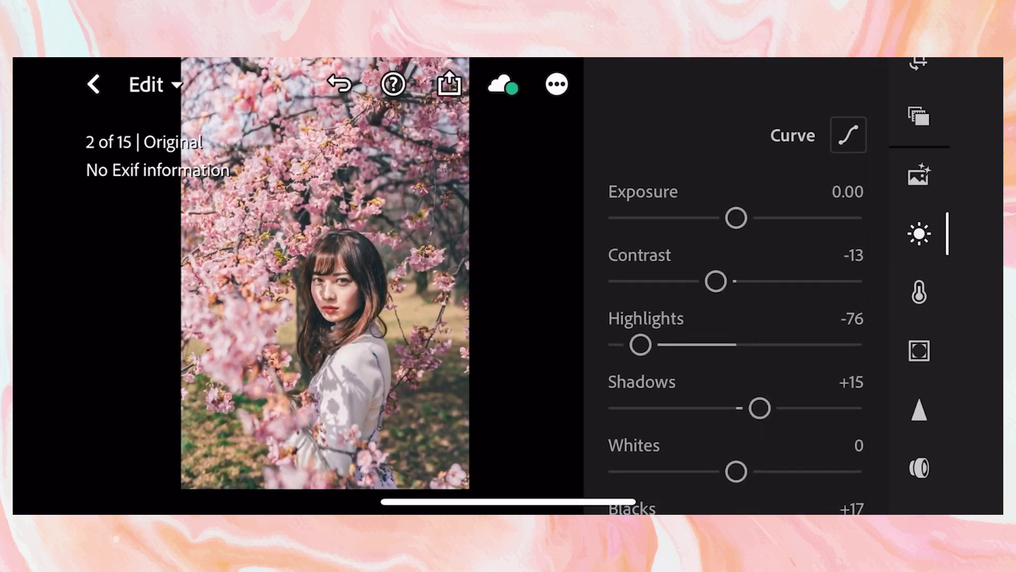
scroll(735, 318, "down", 2)
left_click(849, 91)
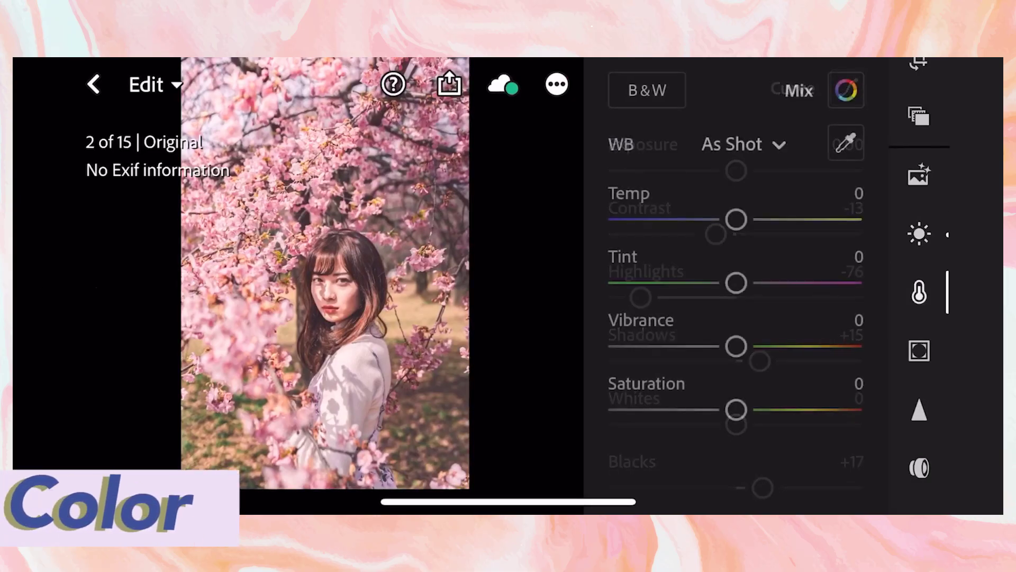
Step: Shift Tint to +25 toward magenta, boost Vibrance to +59, drop Saturation to -13, then open Color Mix
left_click_drag(735, 282, 736, 282)
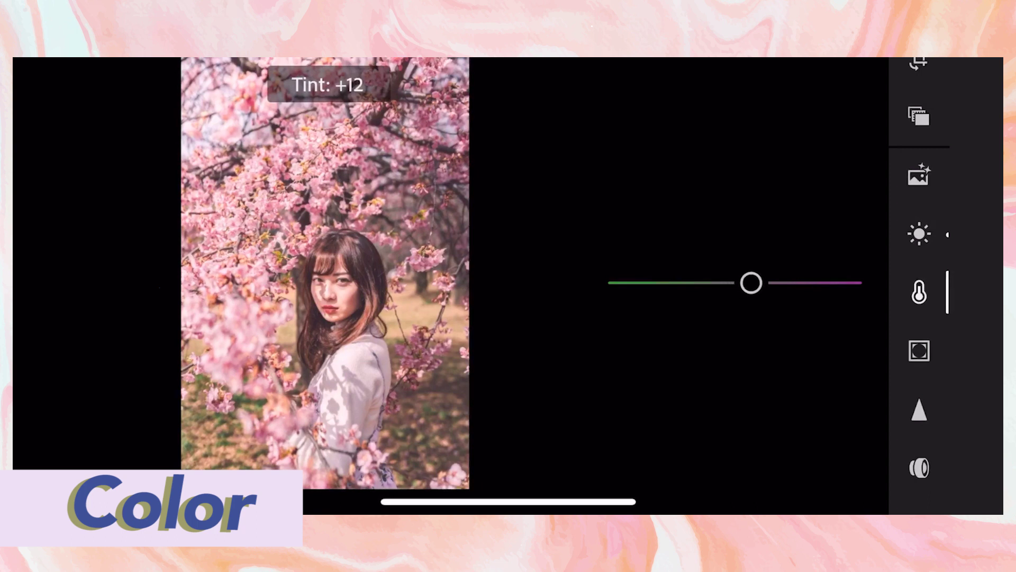
left_click_drag(751, 282, 759, 282)
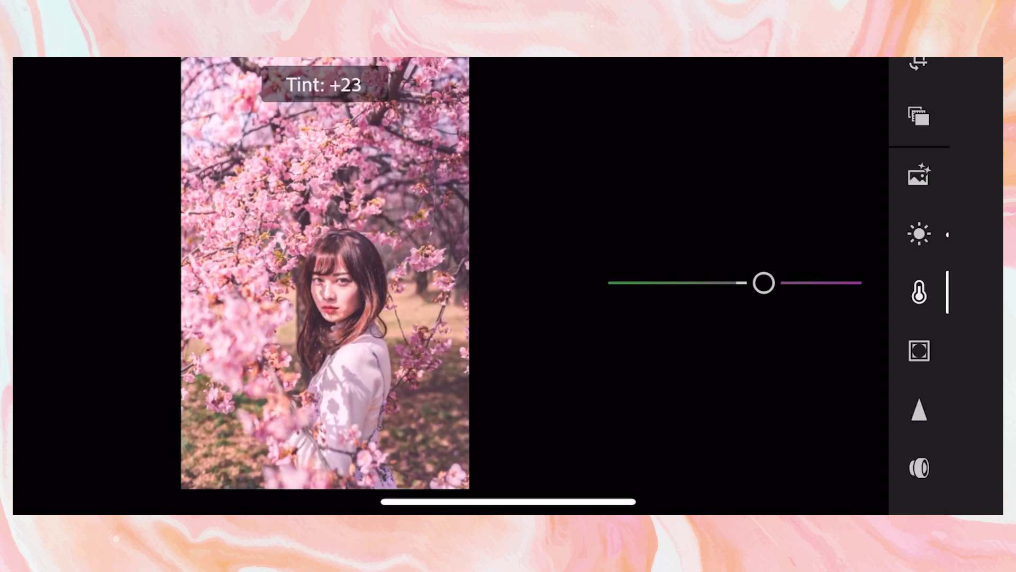
left_click_drag(765, 283, 766, 283)
left_click_drag(735, 345, 805, 346)
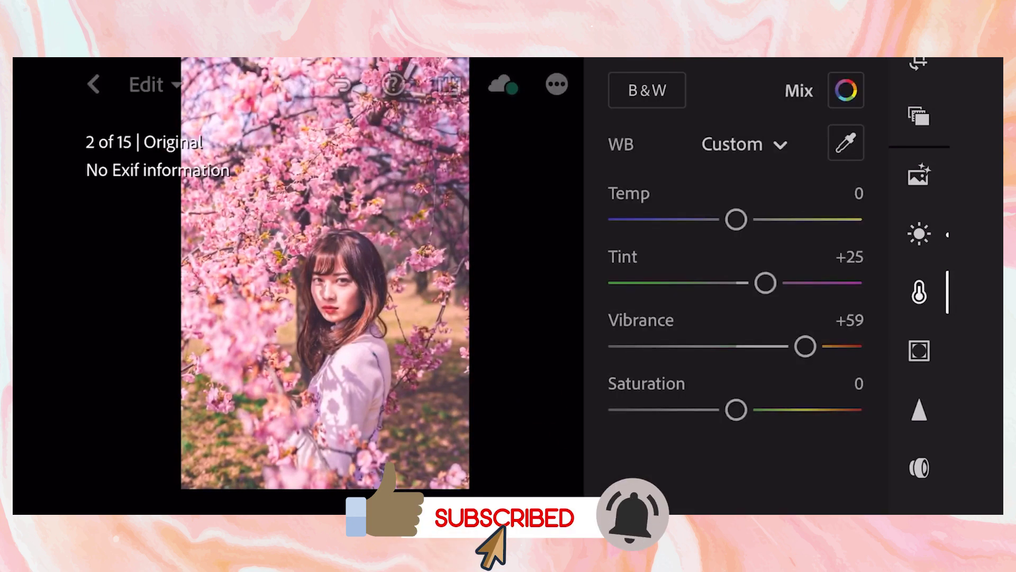
left_click_drag(736, 409, 723, 409)
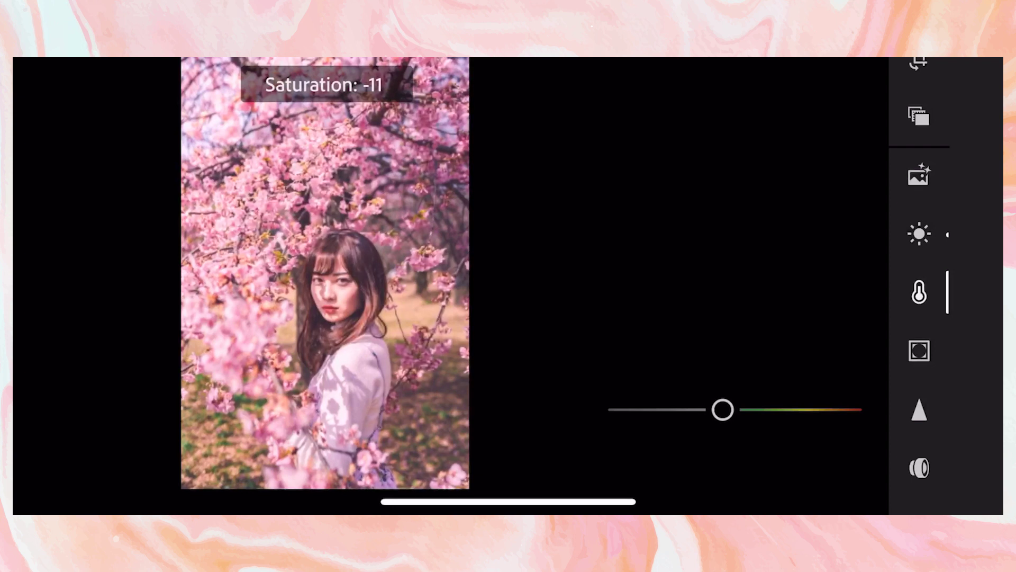
left_click_drag(723, 409, 722, 409)
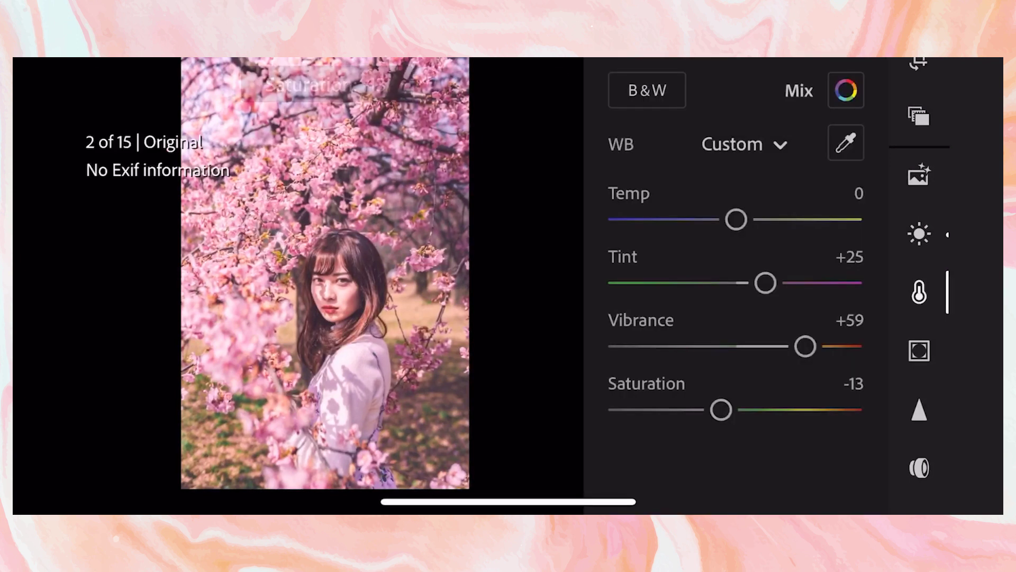
left_click(844, 91)
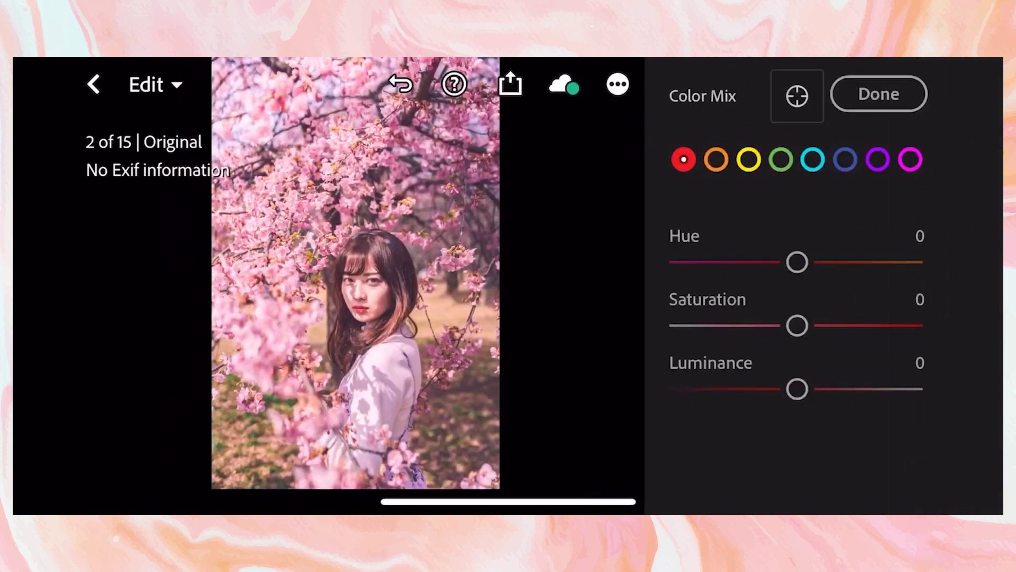
Step: Adjust the reds: hue +8, higher saturation, luminance settled around +11
left_click_drag(796, 262, 806, 262)
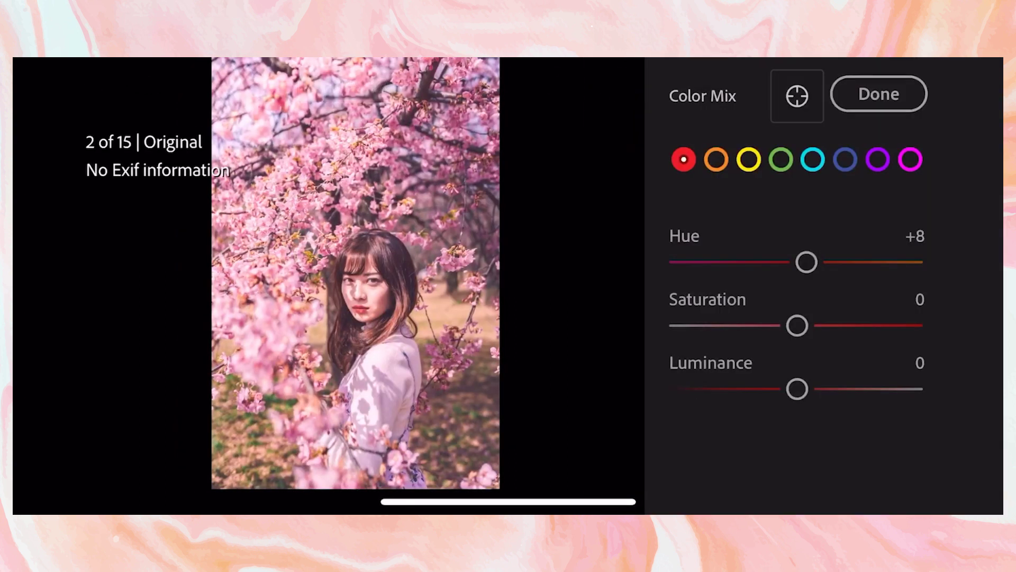
left_click_drag(797, 325, 815, 325)
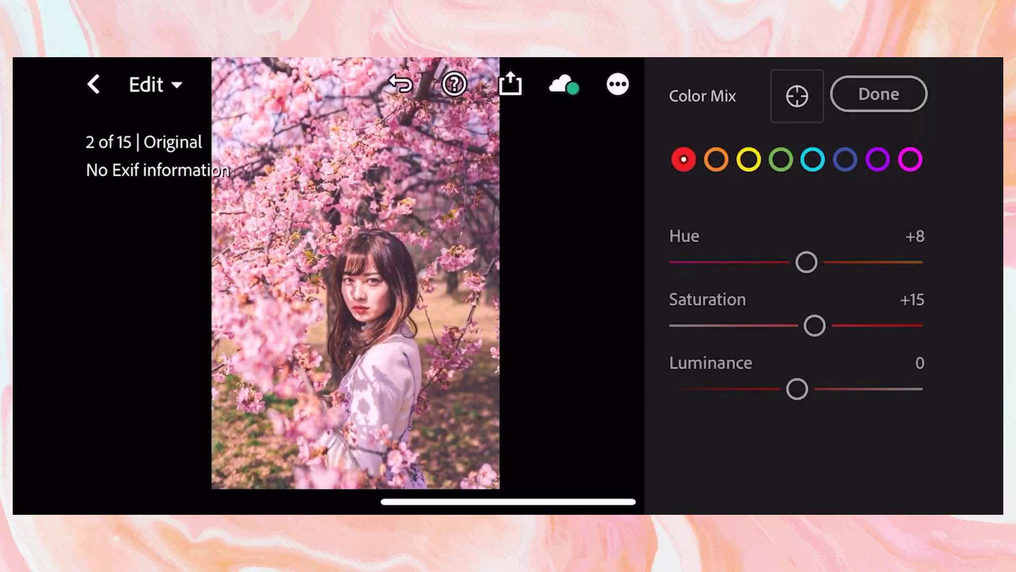
left_click_drag(796, 388, 804, 389)
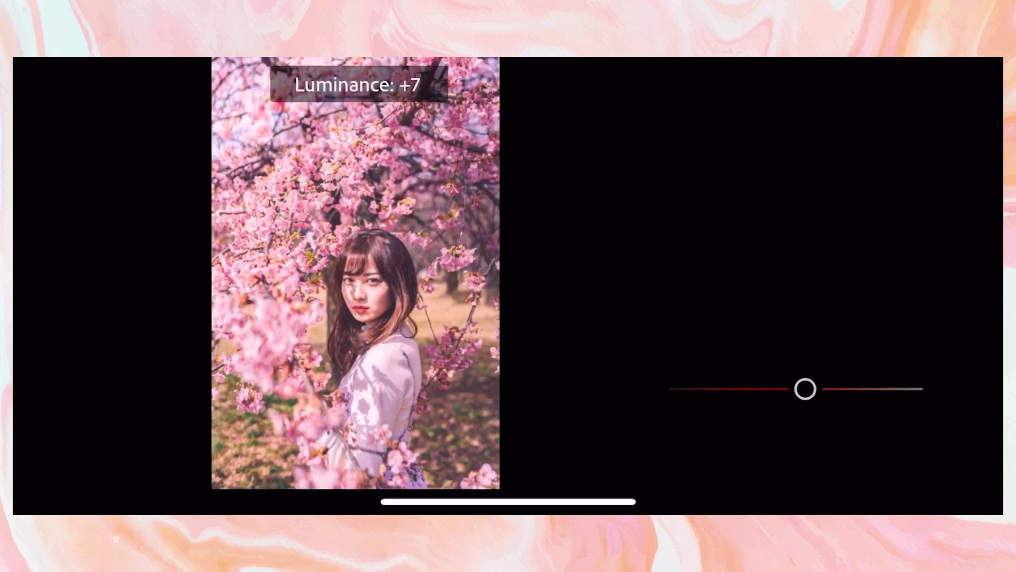
left_click_drag(808, 389, 809, 388)
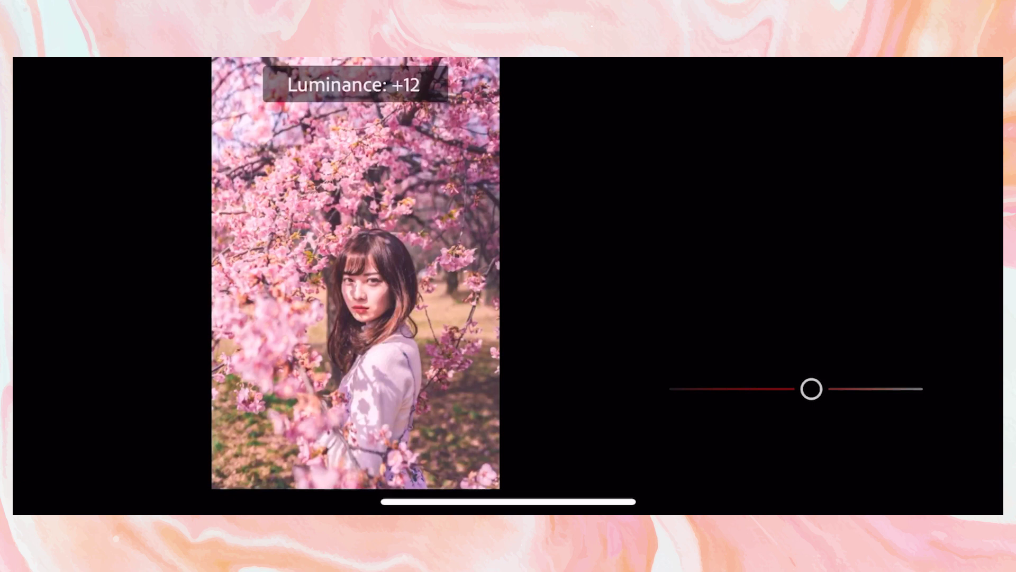
left_click_drag(811, 389, 810, 389)
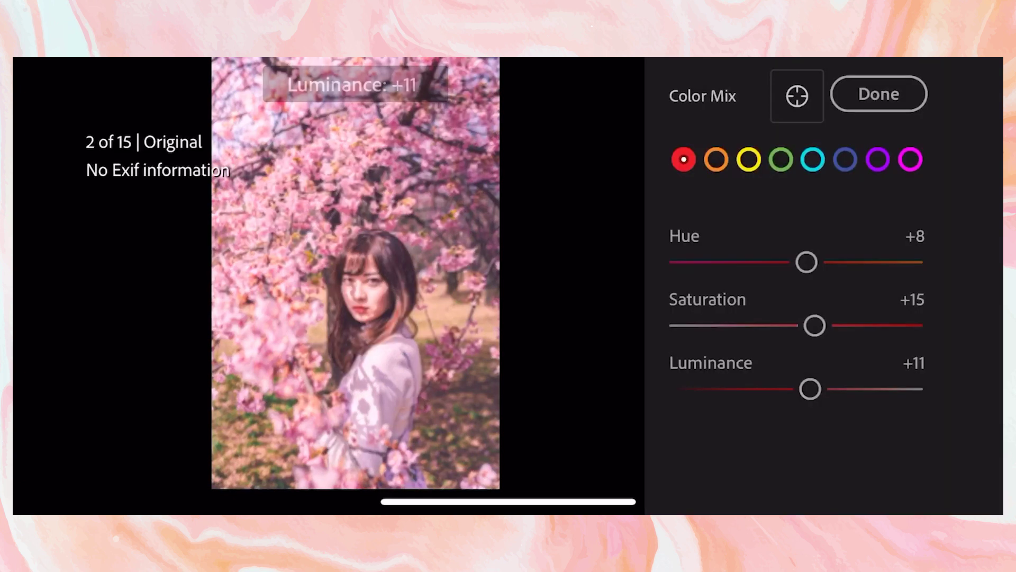
Step: Set the magentas to Hue +13, Saturation +43 and Luminance about +9
left_click(911, 159)
left_click_drag(798, 262, 812, 262)
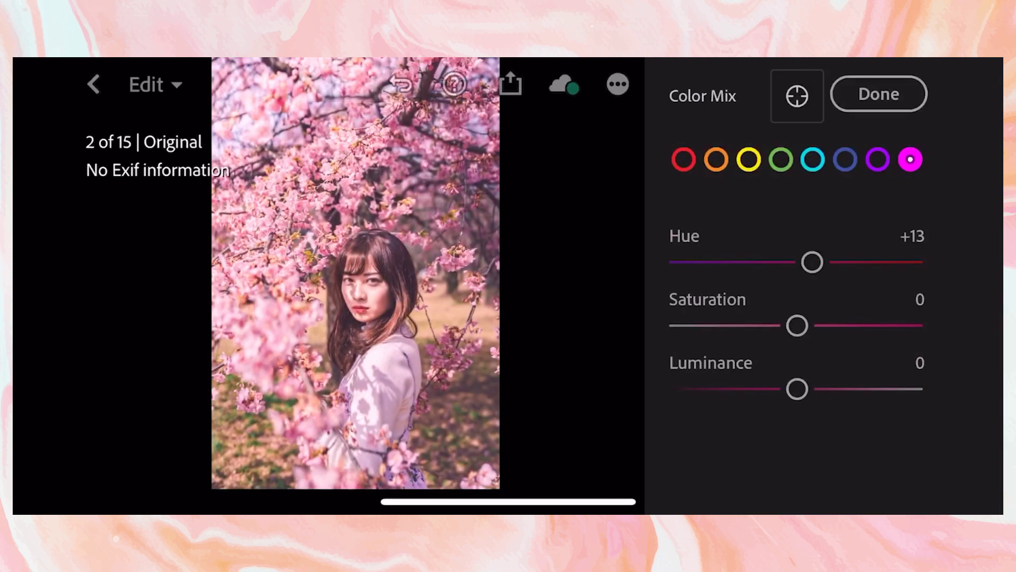
left_click_drag(796, 325, 846, 325)
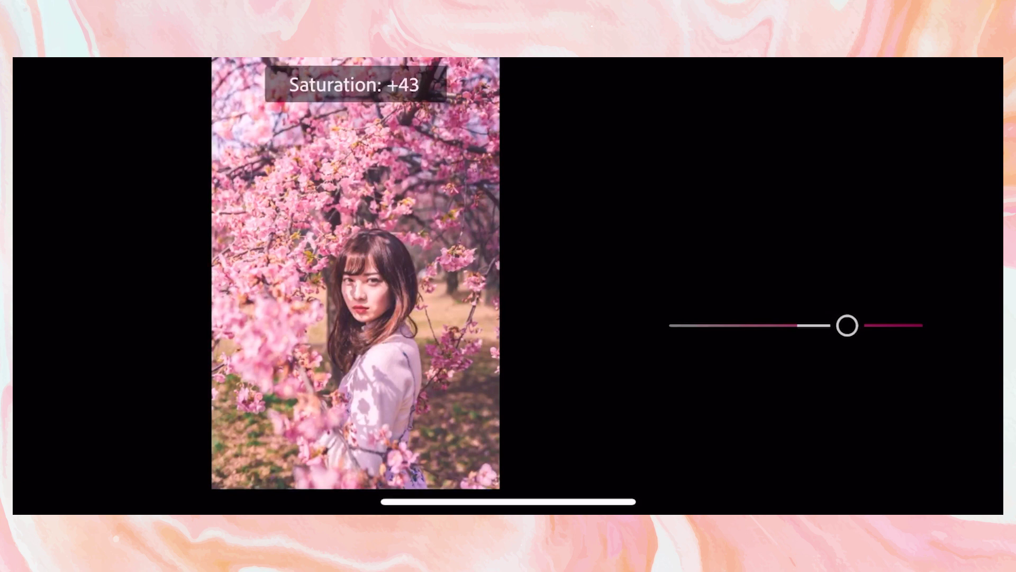
left_click_drag(848, 325, 847, 325)
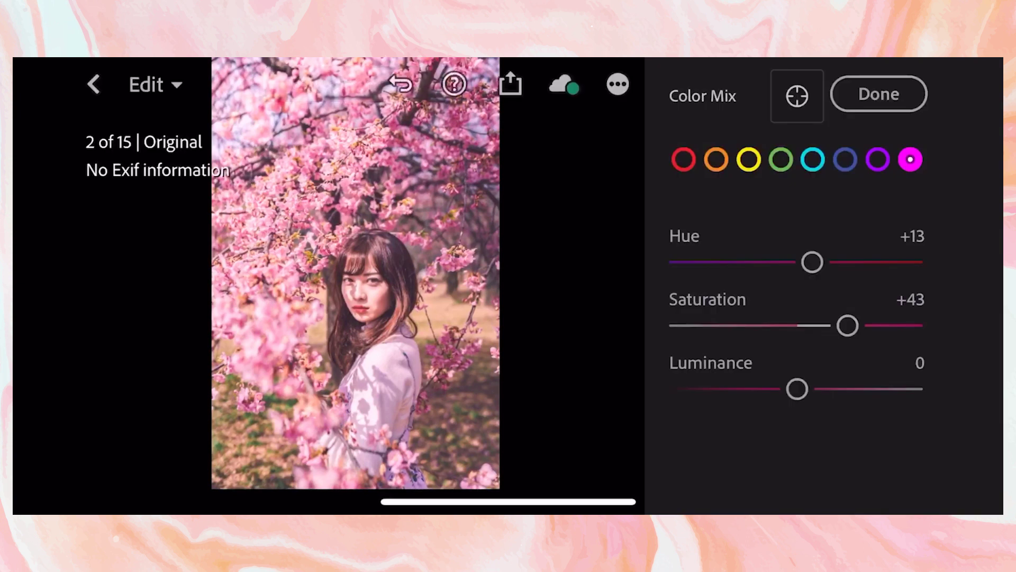
left_click_drag(798, 389, 821, 389)
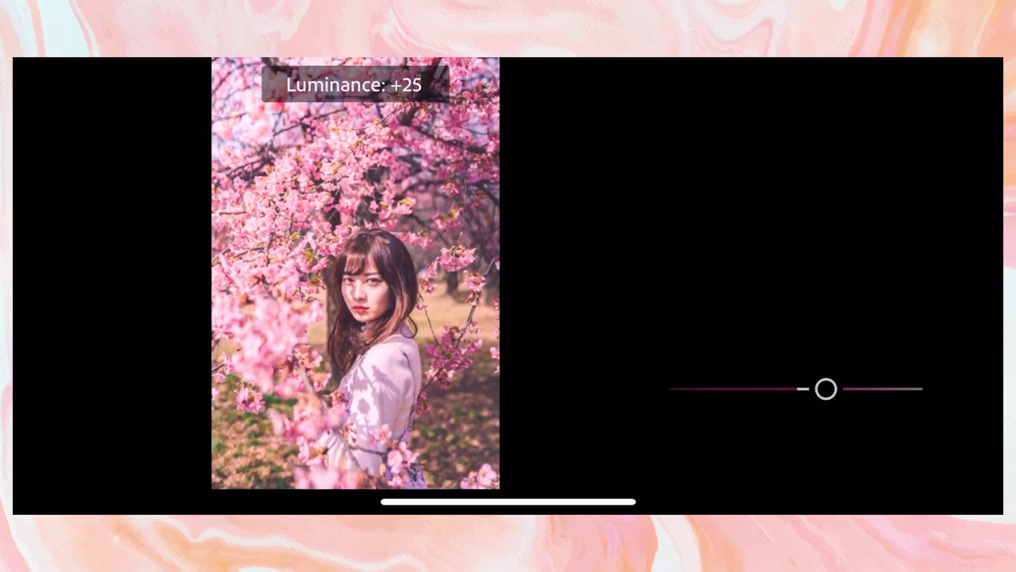
left_click_drag(826, 389, 816, 389)
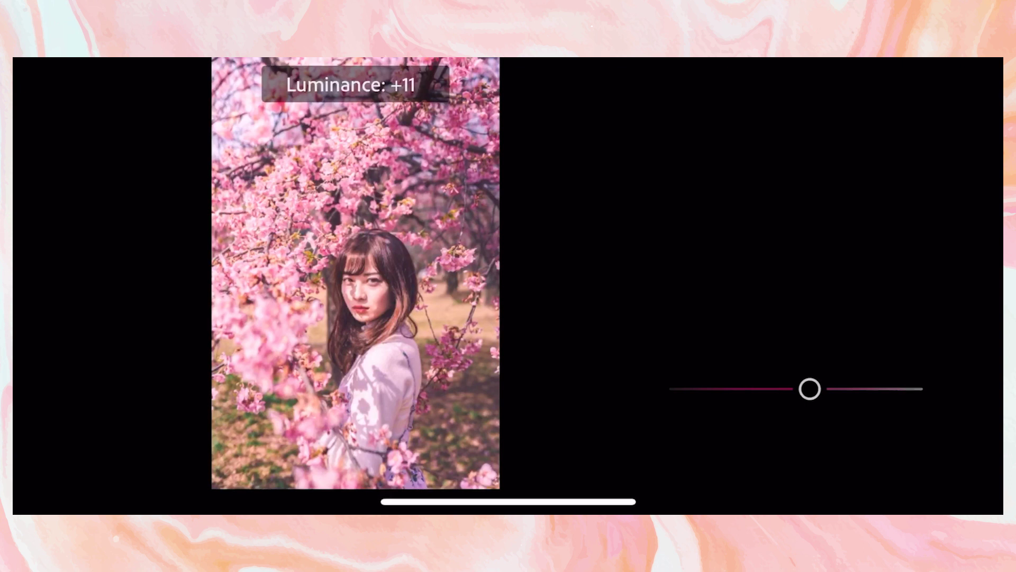
left_click_drag(810, 389, 808, 389)
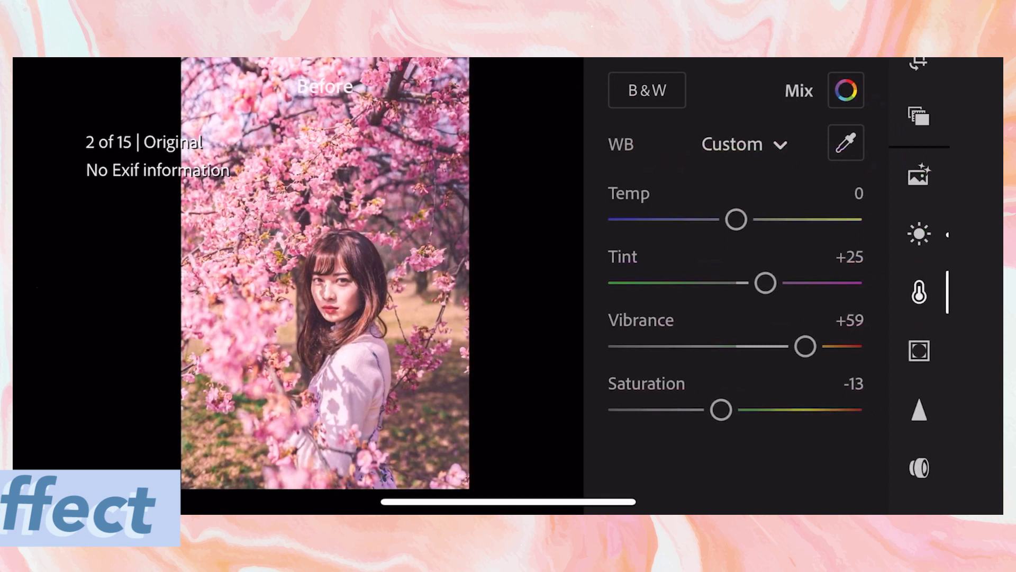
Step: In the Effects panel, pull Dehaze down to about -18
left_click(919, 349)
left_click_drag(735, 286, 717, 286)
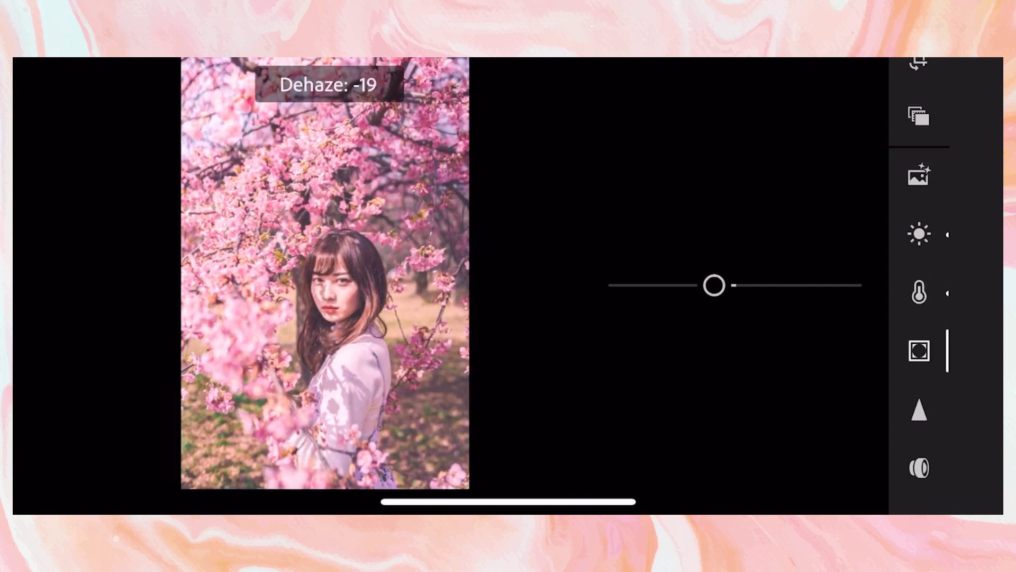
left_click_drag(714, 285, 716, 286)
Step: In Split Toning, drag the highlights handle toward a blue tint
left_click(843, 90)
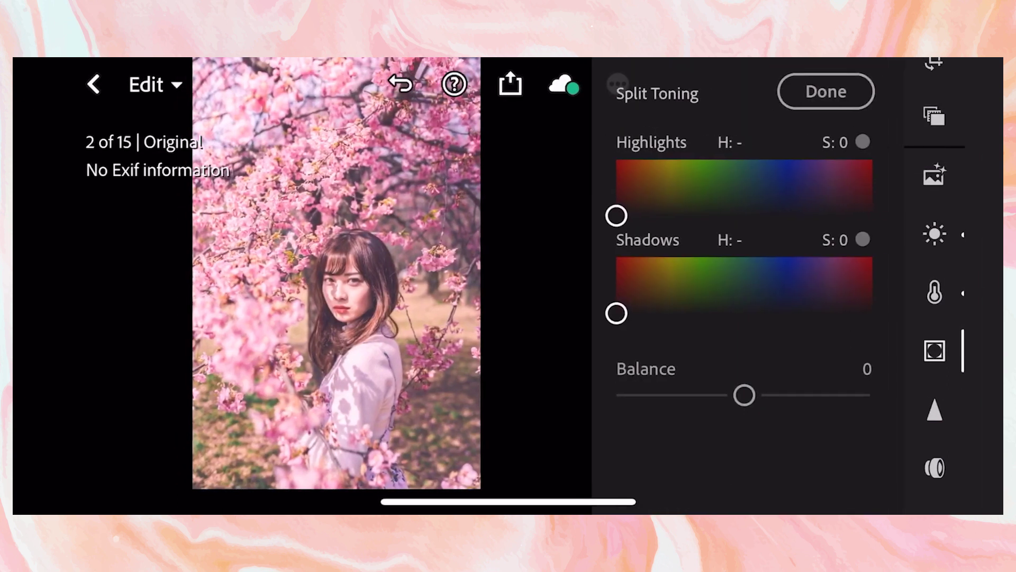
left_click_drag(669, 215, 804, 202)
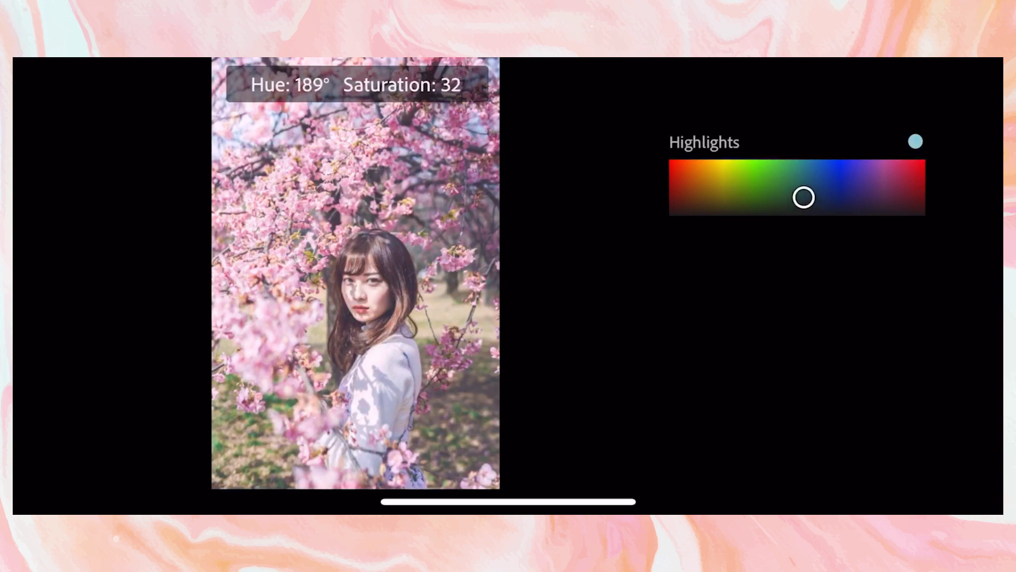
left_click_drag(804, 194, 827, 184)
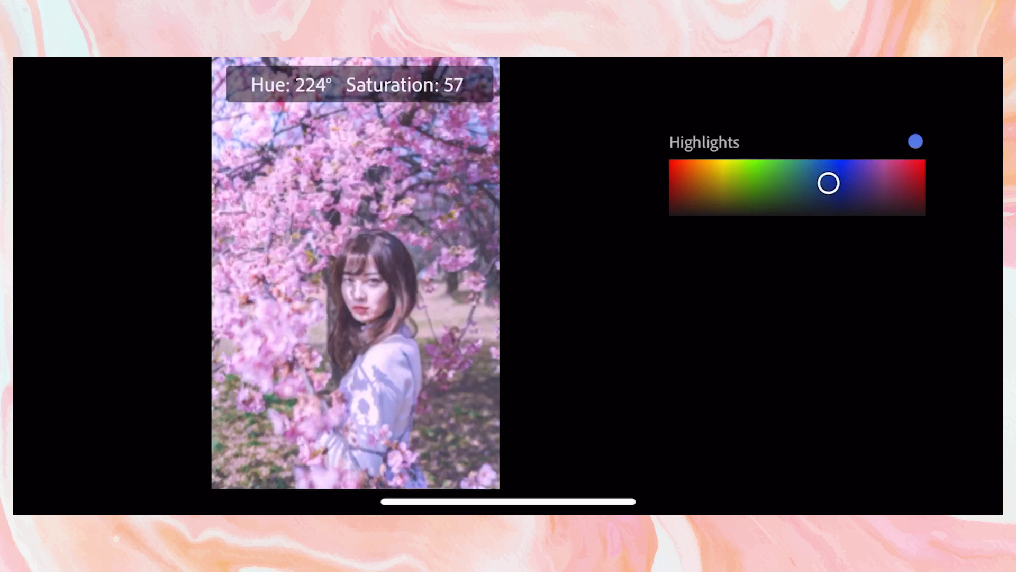
left_click_drag(828, 183, 833, 192)
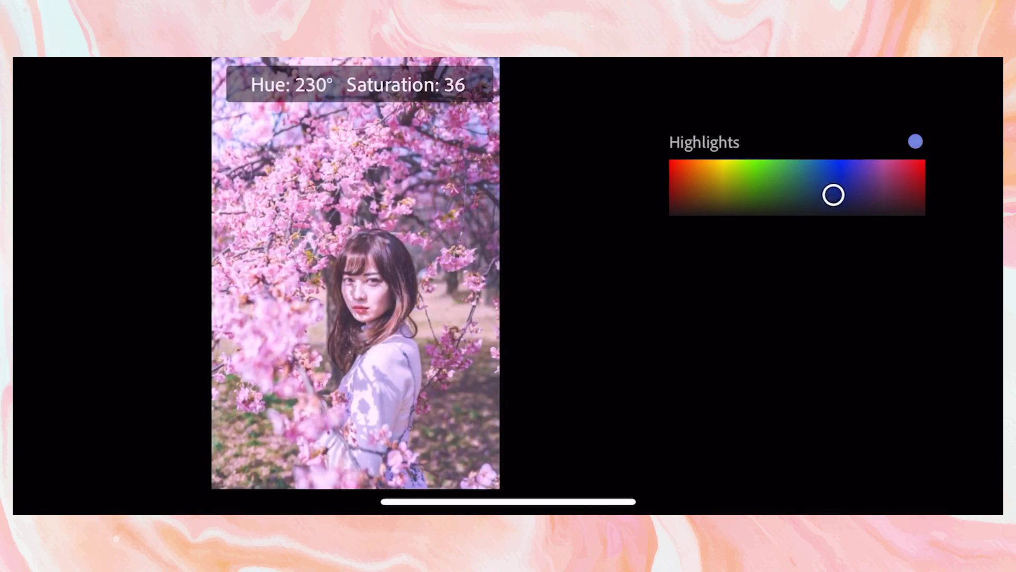
left_click_drag(833, 195, 834, 196)
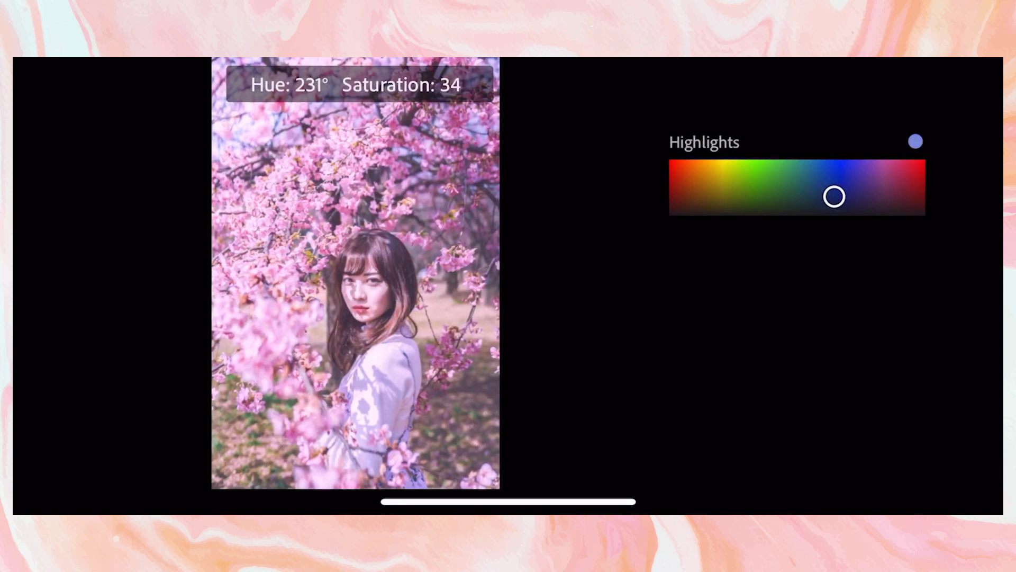
Step: Fine-tune the highlights to hue 225° and saturation 18, then confirm and start Copy Settings
left_click_drag(834, 197, 835, 198)
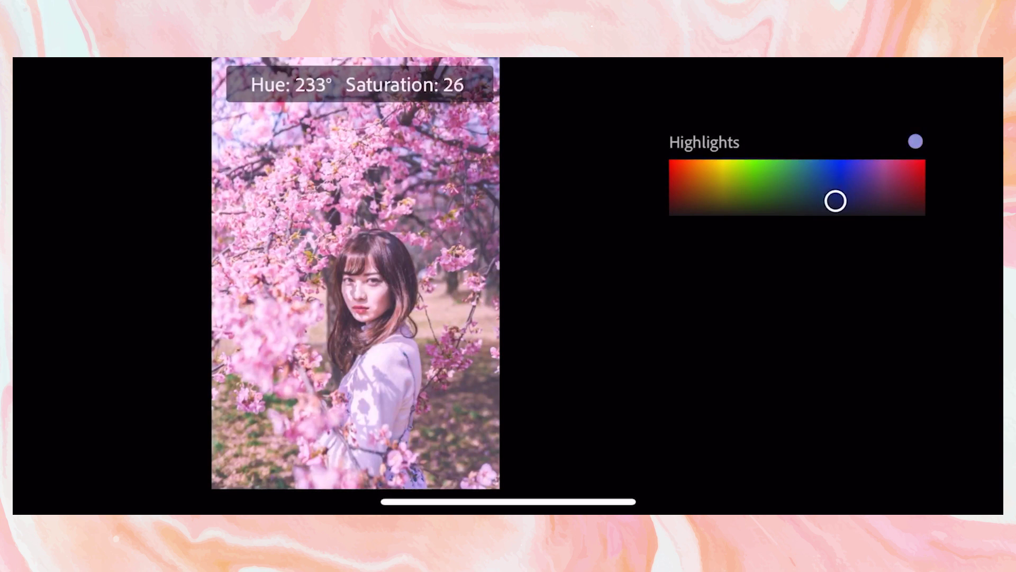
left_click_drag(835, 201, 838, 205)
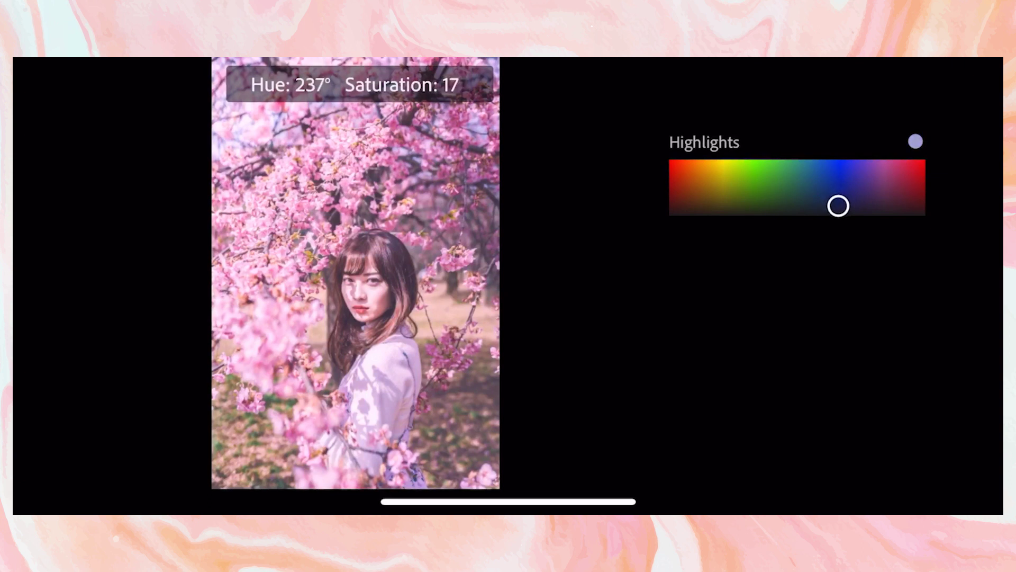
left_click_drag(838, 206, 830, 206)
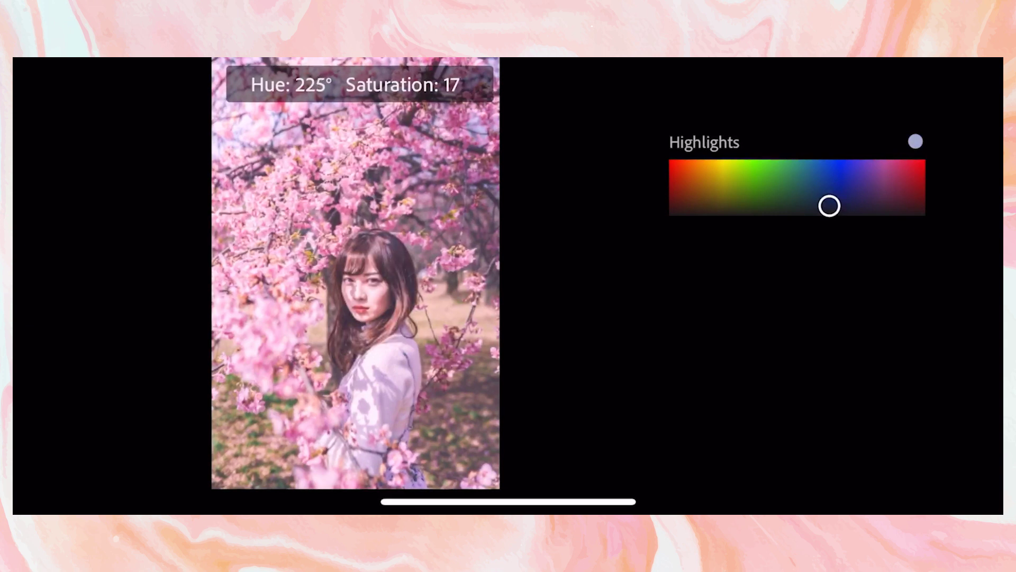
left_click_drag(830, 206, 829, 205)
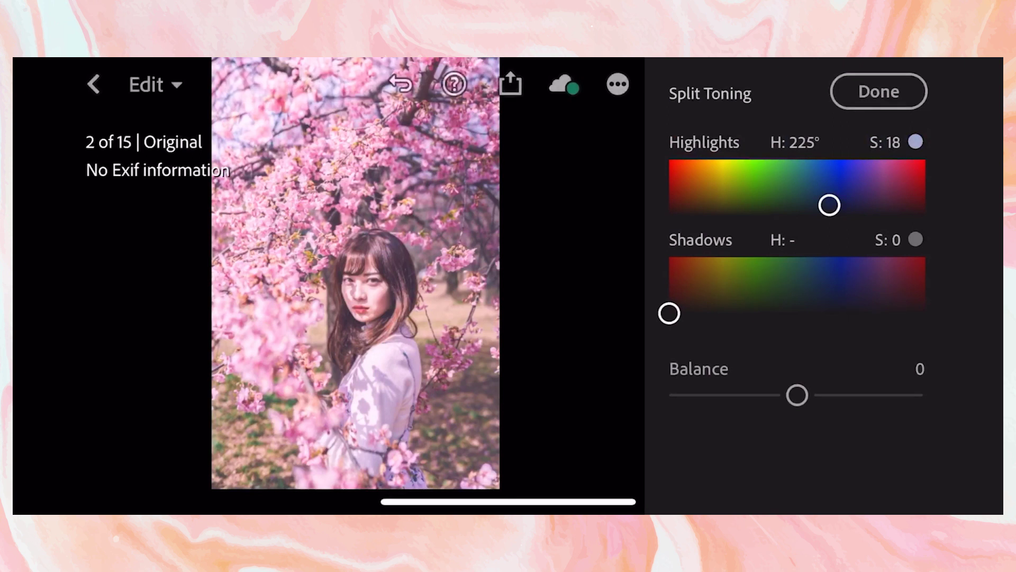
left_click(878, 90)
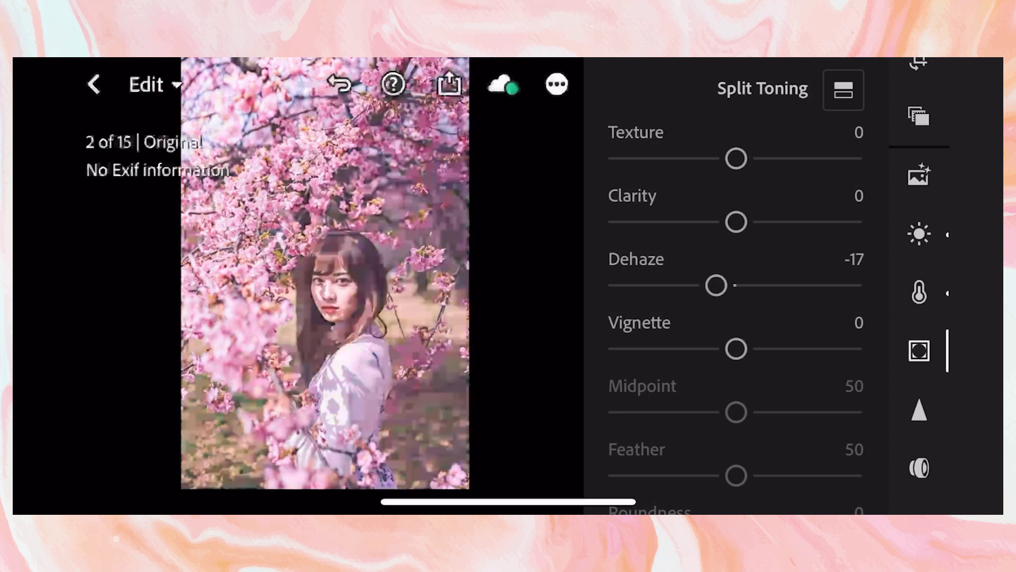
left_click(556, 84)
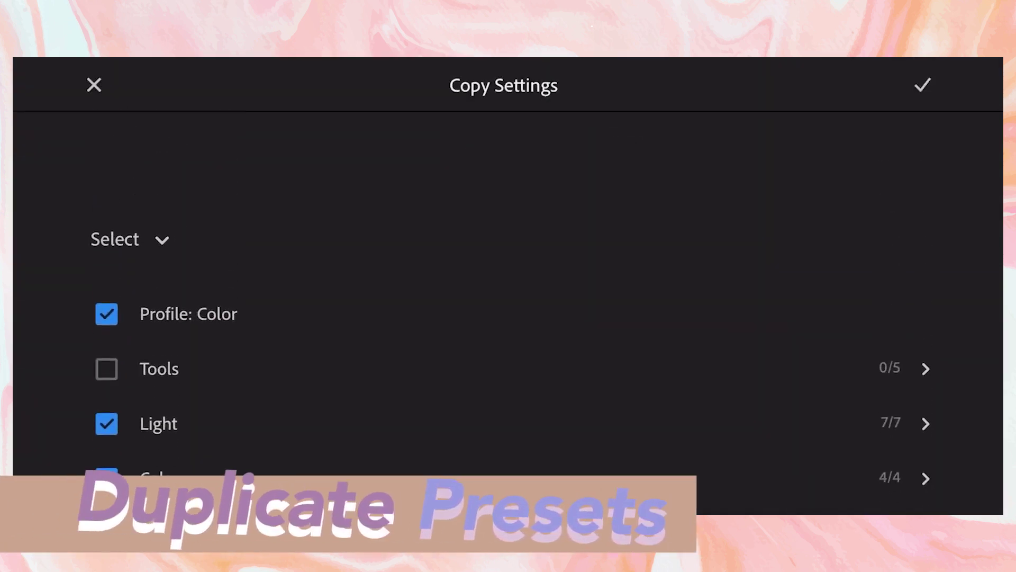
Step: Confirm copying the portrait's edit settings to the clipboard
left_click(922, 84)
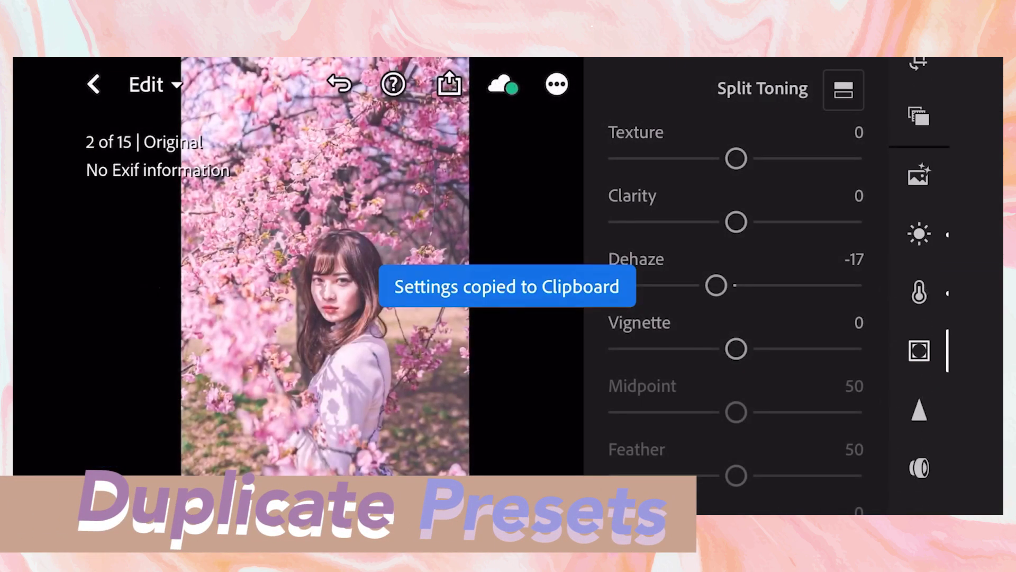